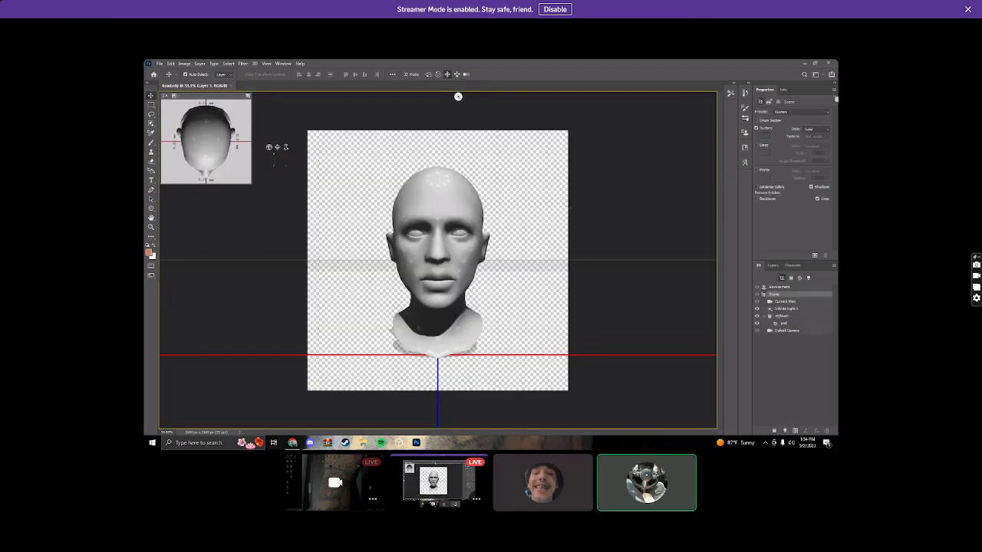
- Restart Photoshop and open head.obj from the recent files with the default new-document settings
{"action": "left_click", "coordinate": [488, 202]}
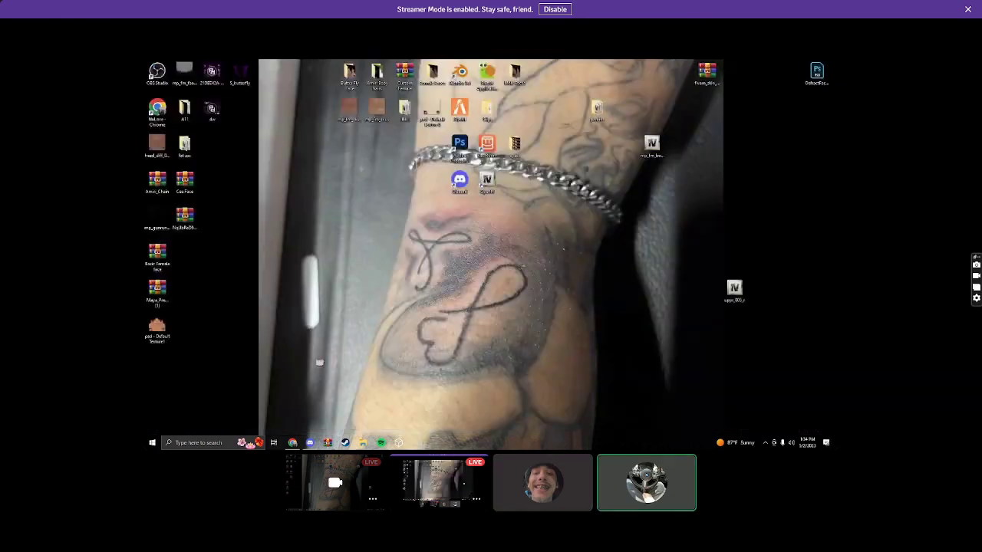
{"action": "left_click", "coordinate": [203, 442]}
{"action": "left_click", "coordinate": [225, 306]}
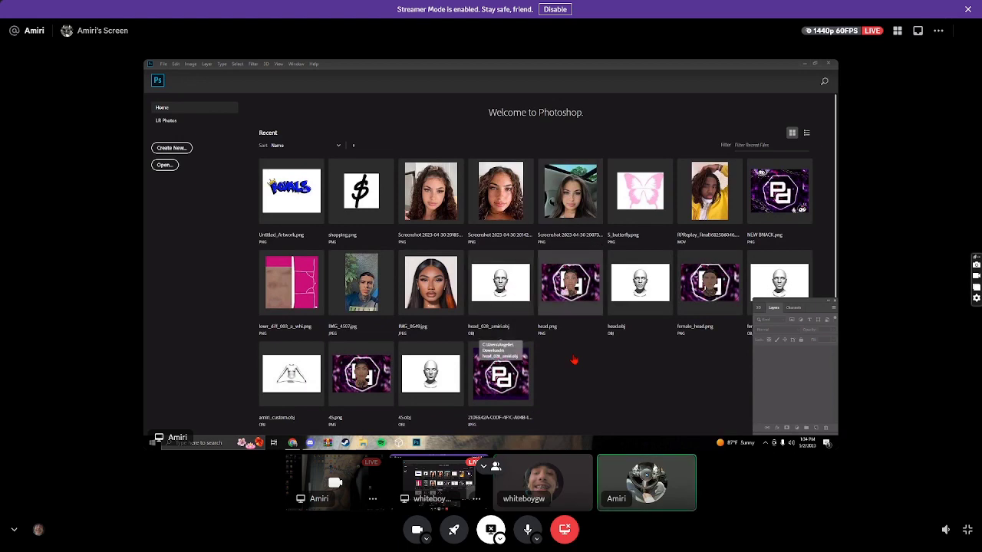
{"action": "left_click", "coordinate": [636, 281]}
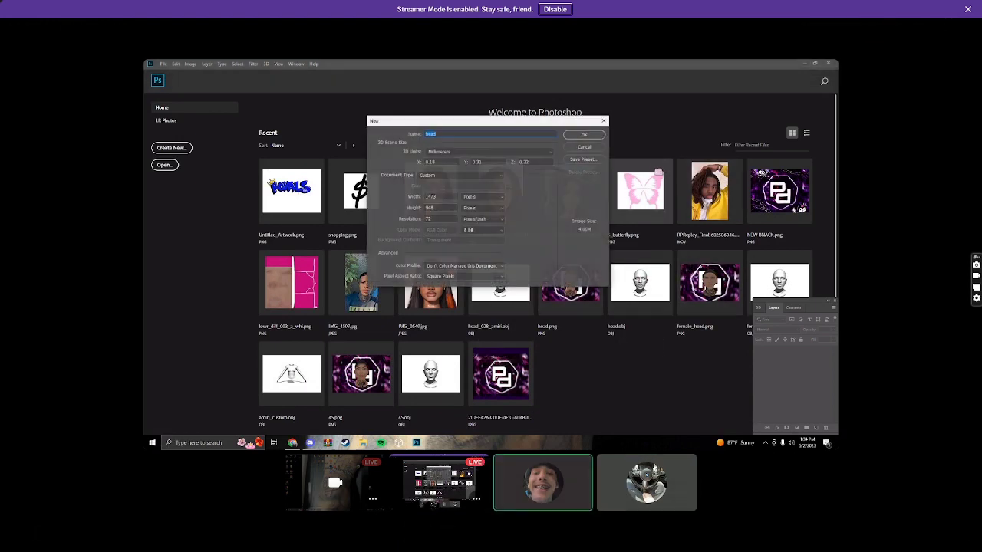
{"action": "key", "text": "Escape"}
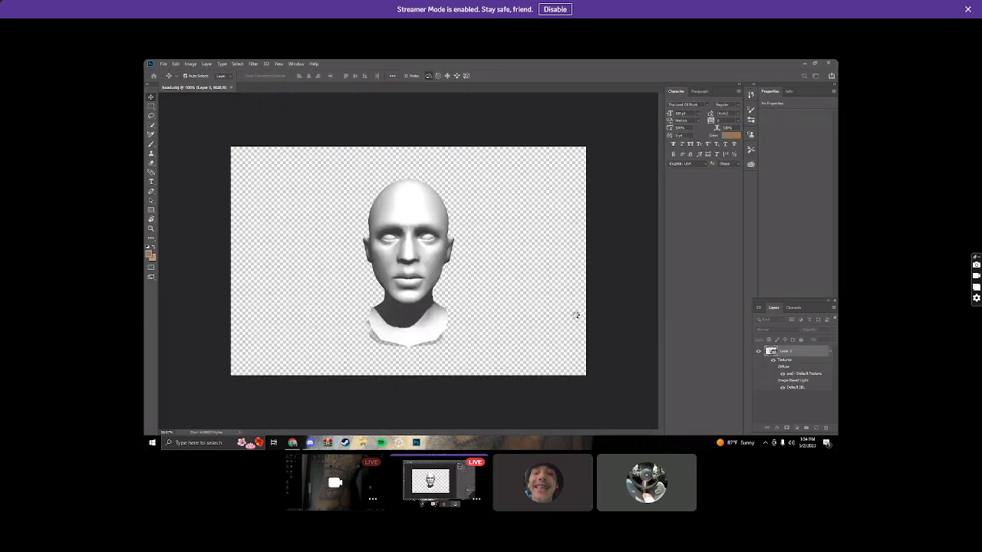
- Select the psd material of the 3D head and set its Shine to 100%
{"action": "left_click", "coordinate": [757, 307]}
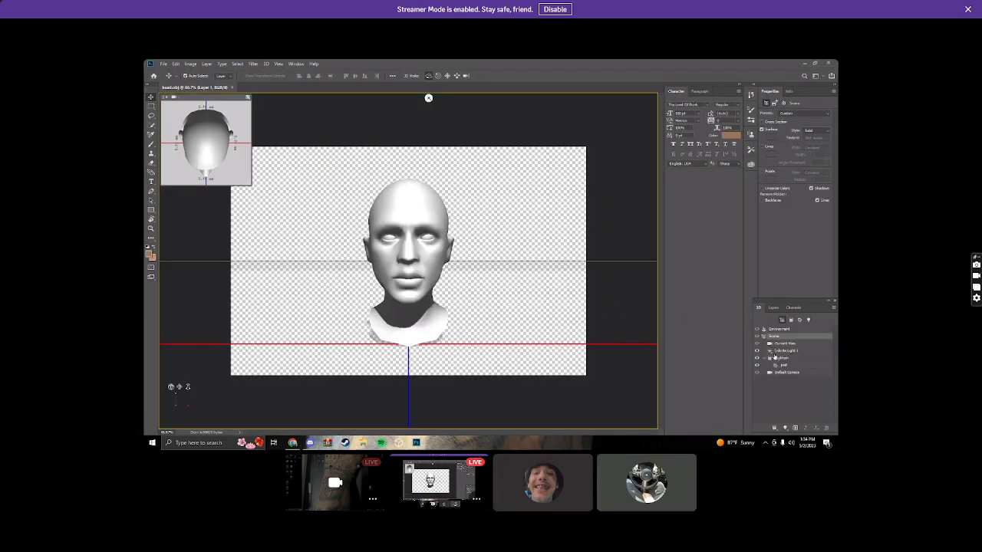
{"action": "left_click", "coordinate": [786, 358]}
{"action": "left_click", "coordinate": [784, 365]}
{"action": "left_click_drag", "start_coordinate": [775, 156], "coordinate": [826, 156]}
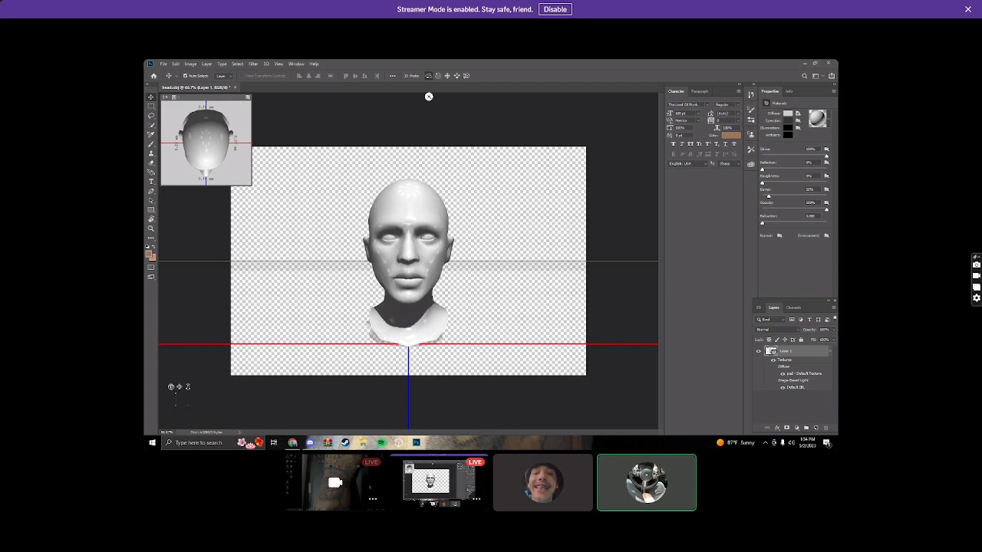
{"action": "mouse_move", "coordinate": [898, 423]}
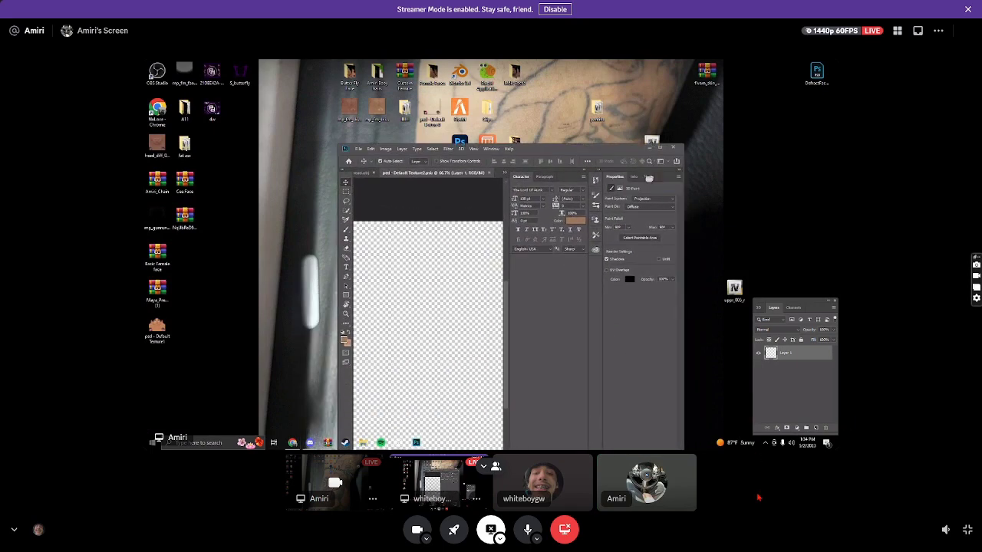
{"action": "mouse_move", "coordinate": [753, 495]}
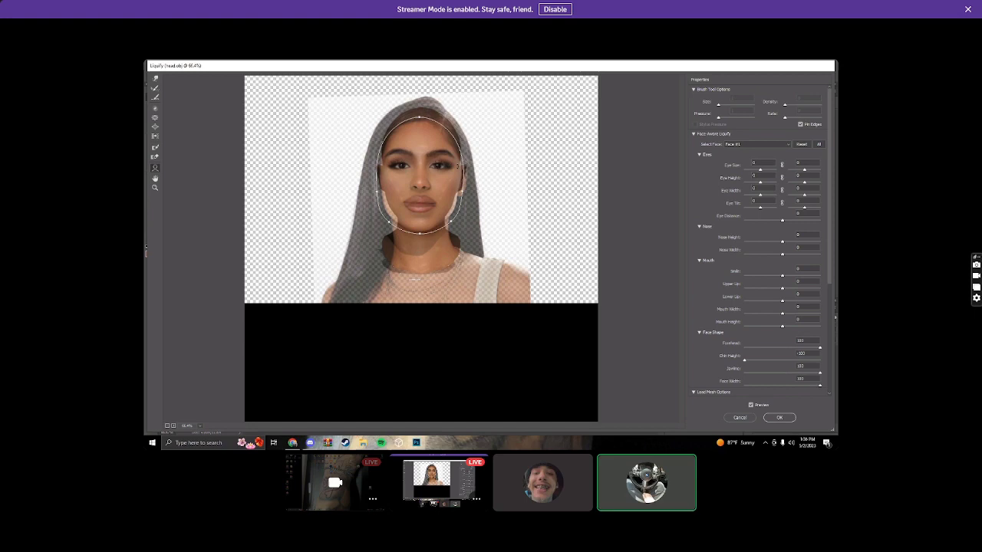
{"action": "mouse_move", "coordinate": [748, 483]}
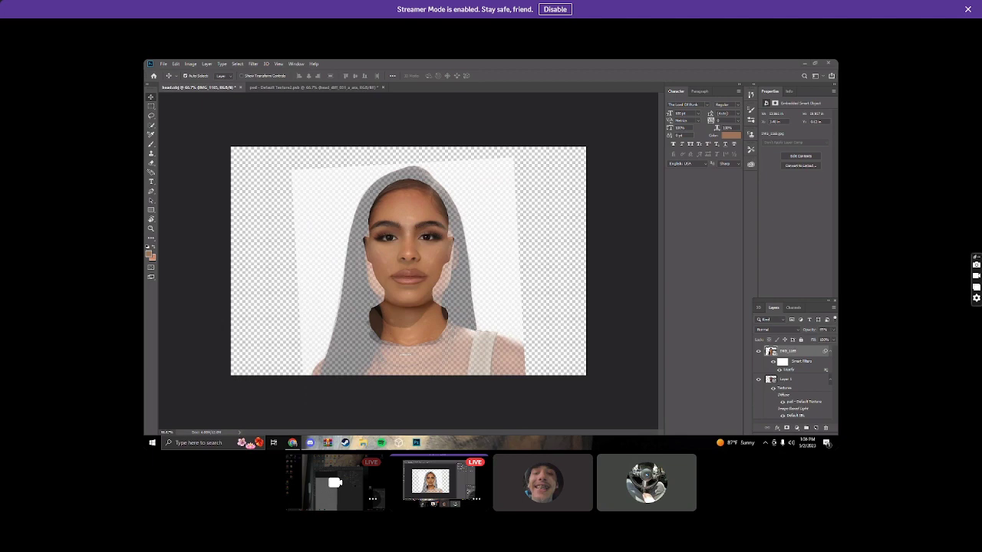
- Save the new face photo as IMG_0552 in the Downloads folder
{"action": "key", "text": "ctrl+shift+s"}
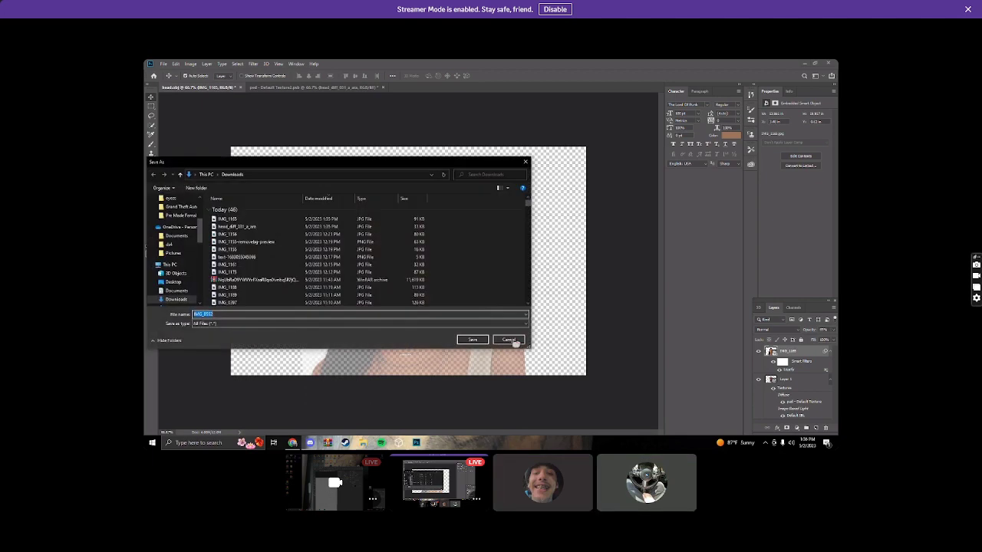
{"action": "left_click", "coordinate": [471, 340]}
{"action": "left_click", "coordinate": [511, 254]}
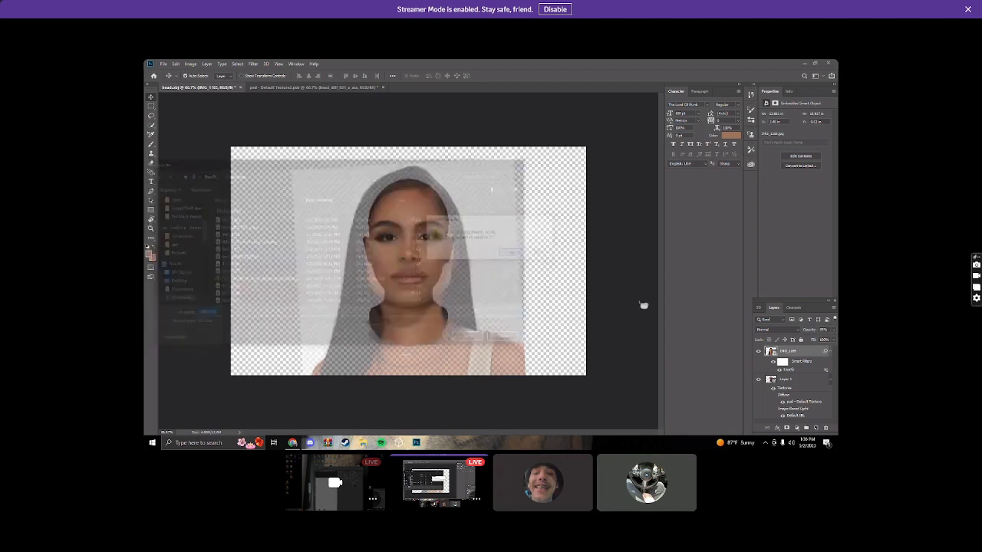
- Delete the previous face photo layer above the 3D head and confirm the deletion
{"action": "right_click", "coordinate": [786, 354]}
{"action": "left_click", "coordinate": [705, 153]}
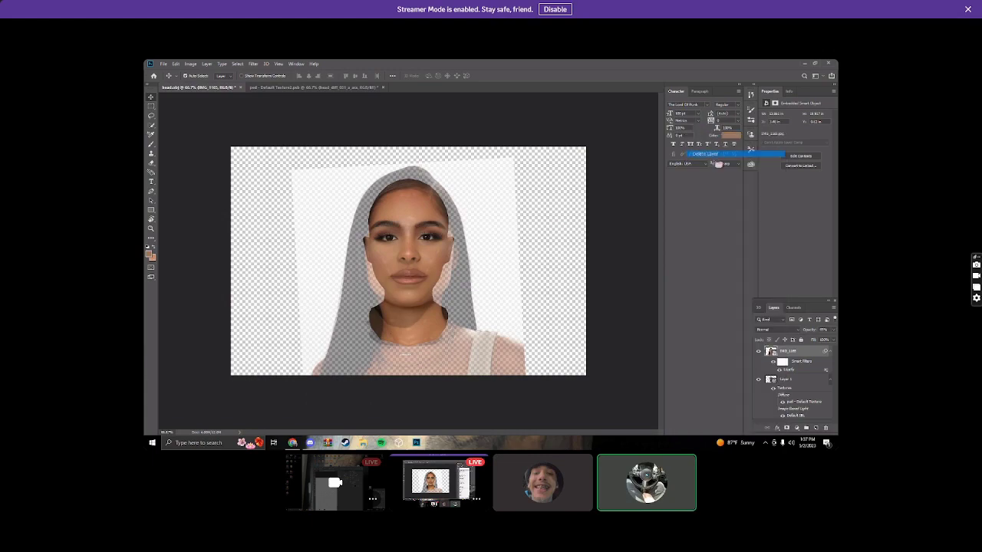
{"action": "left_click", "coordinate": [453, 205]}
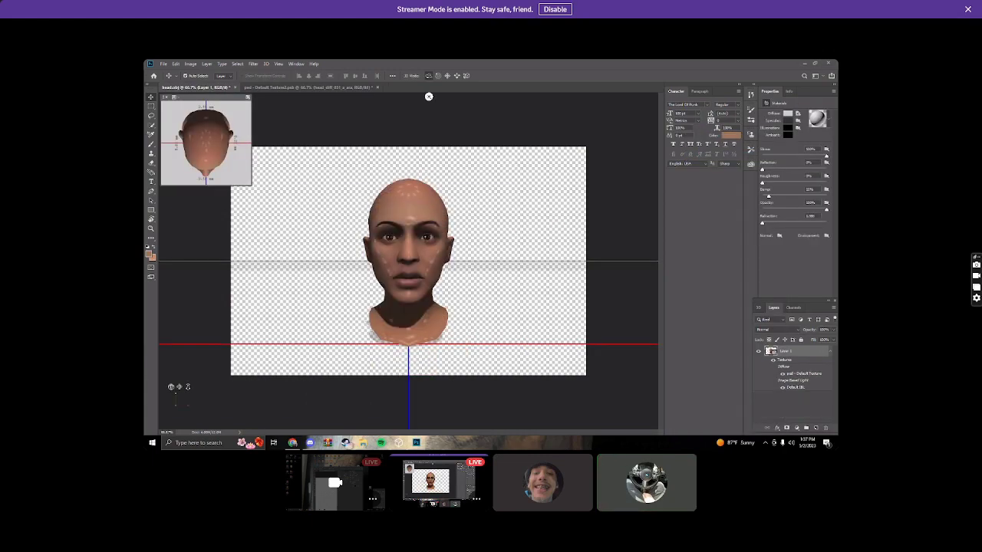
- Place the IMG_0552 photo into the head document and roughly resize it over the 3D head
{"action": "left_click", "coordinate": [346, 443]}
{"action": "left_click", "coordinate": [828, 67]}
{"action": "left_click_drag", "start_coordinate": [159, 309], "coordinate": [327, 309]}
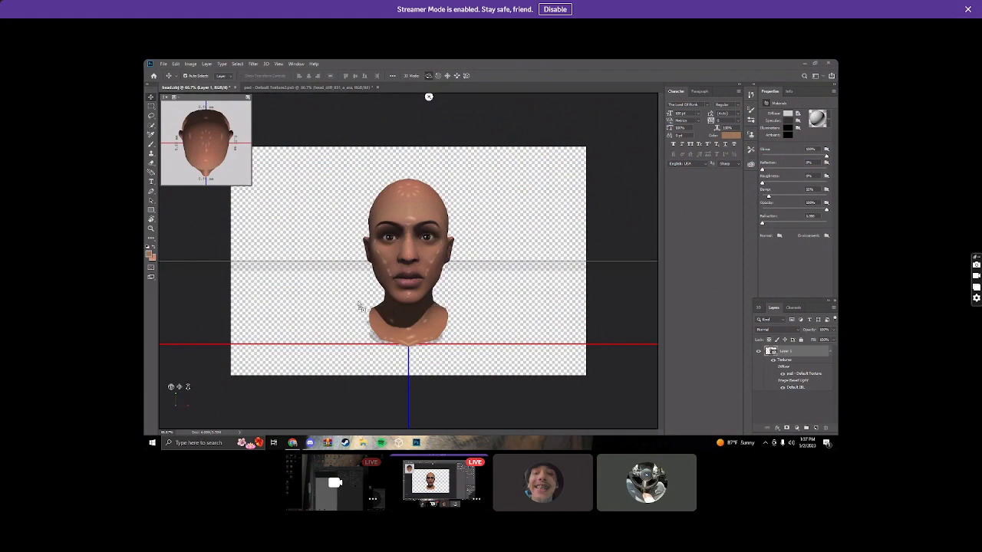
{"action": "left_click_drag", "start_coordinate": [501, 261], "coordinate": [547, 263]}
{"action": "left_click_drag", "start_coordinate": [522, 299], "coordinate": [505, 307]}
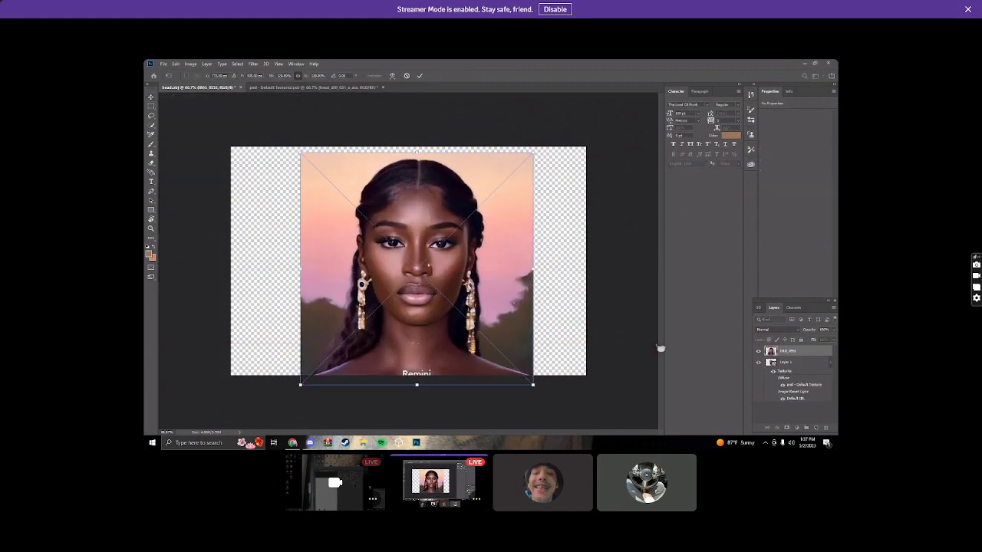
- Lower the IMG_0552 layer's opacity, and scale and move the photo until its facial features line up with the 3D head
{"action": "left_click", "coordinate": [833, 330]}
{"action": "left_click_drag", "start_coordinate": [825, 343], "coordinate": [822, 341]}
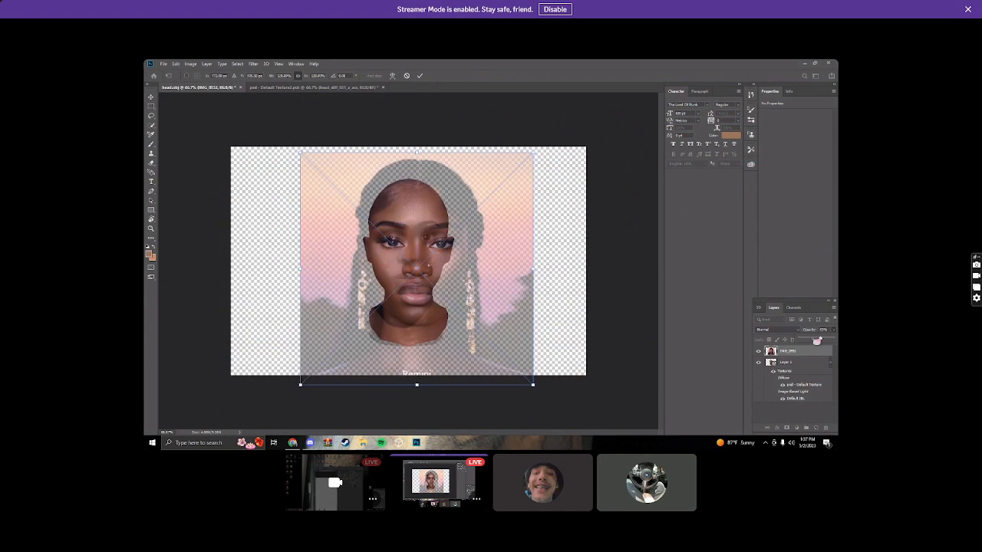
{"action": "left_click_drag", "start_coordinate": [532, 270], "coordinate": [490, 270]}
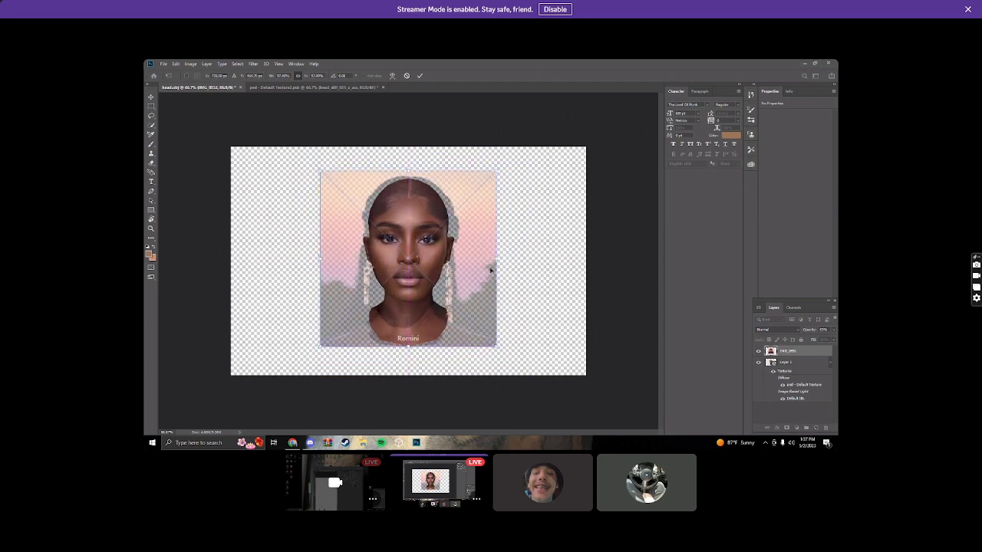
{"action": "left_click", "coordinate": [831, 330]}
{"action": "left_click_drag", "start_coordinate": [819, 340], "coordinate": [817, 340]}
{"action": "left_click_drag", "start_coordinate": [431, 269], "coordinate": [431, 269]}
{"action": "left_click_drag", "start_coordinate": [493, 263], "coordinate": [478, 265]}
{"action": "mouse_move", "coordinate": [478, 265]}
{"action": "left_mouse_down"}
{"action": "mouse_move", "coordinate": [500, 262]}
{"action": "mouse_move", "coordinate": [488, 263]}
{"action": "left_mouse_up"}
{"action": "left_click", "coordinate": [420, 75]}
- Apply Liquify to the photo's face with chin height -100, upper lip -100 and an increased nose height
{"action": "left_click", "coordinate": [253, 64]}
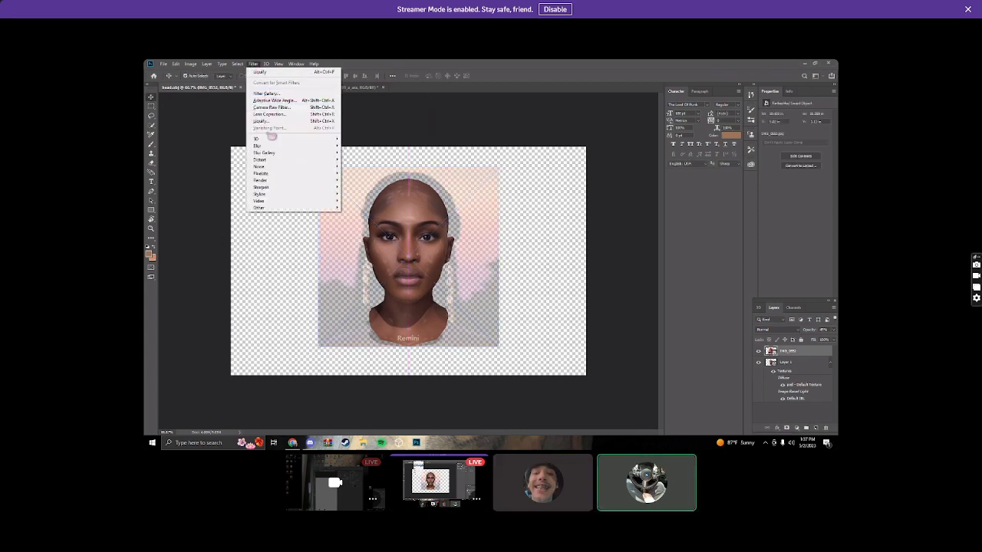
{"action": "left_click", "coordinate": [265, 121]}
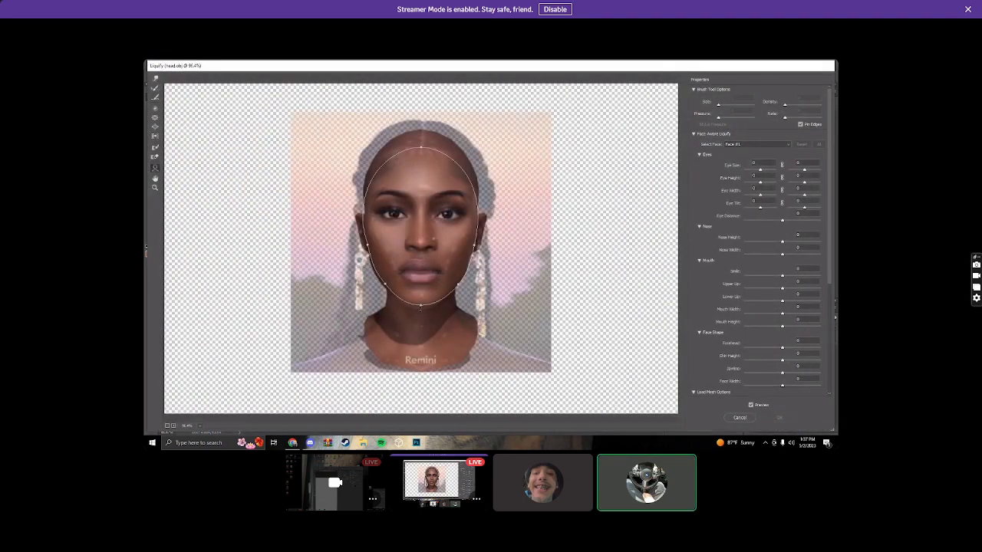
{"action": "left_click_drag", "start_coordinate": [420, 308], "coordinate": [421, 237]}
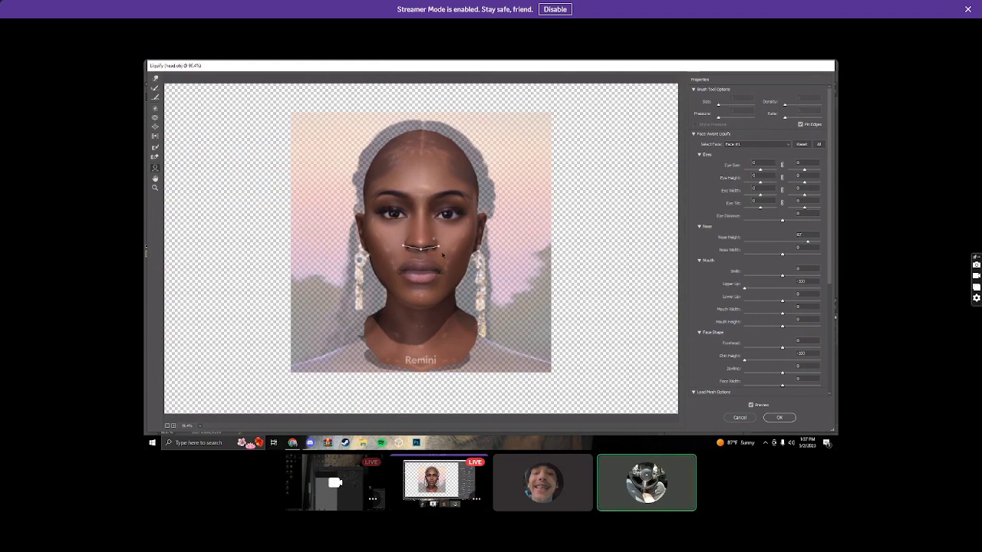
{"action": "left_click", "coordinate": [779, 418]}
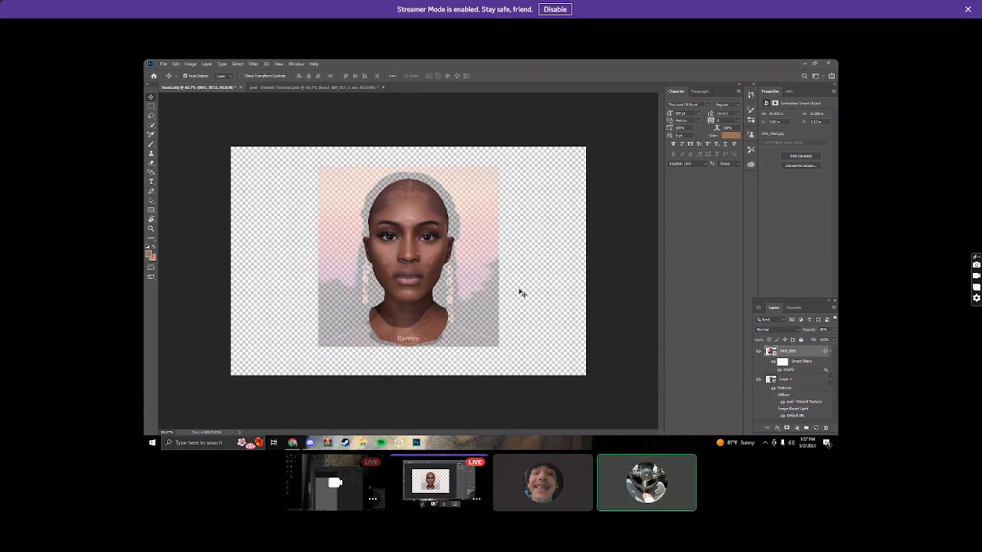
- Warp the photo by pulling its lower edge slightly down over the base of the 3D head's neck
{"action": "right_click", "coordinate": [384, 292]}
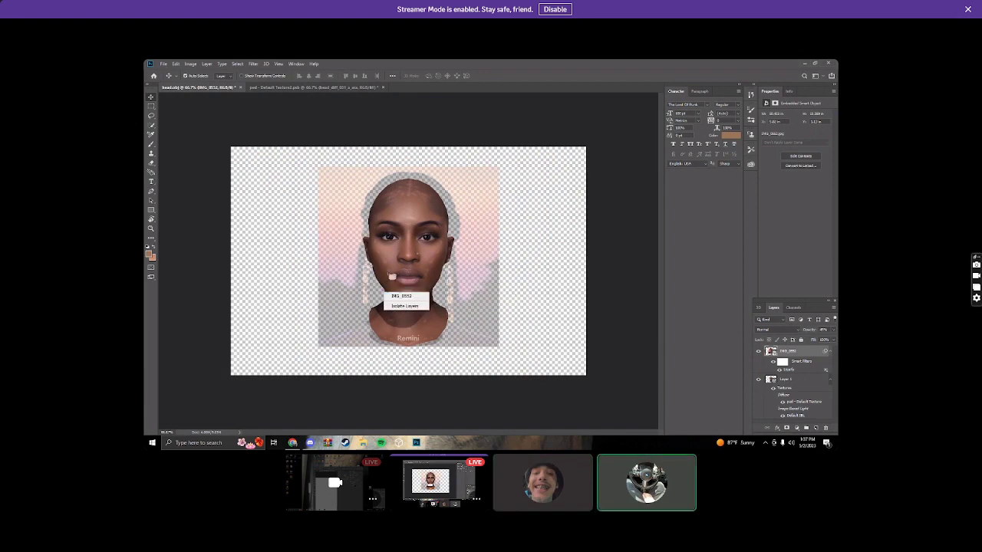
{"action": "left_click", "coordinate": [457, 259]}
{"action": "key", "text": "ctrl+t"}
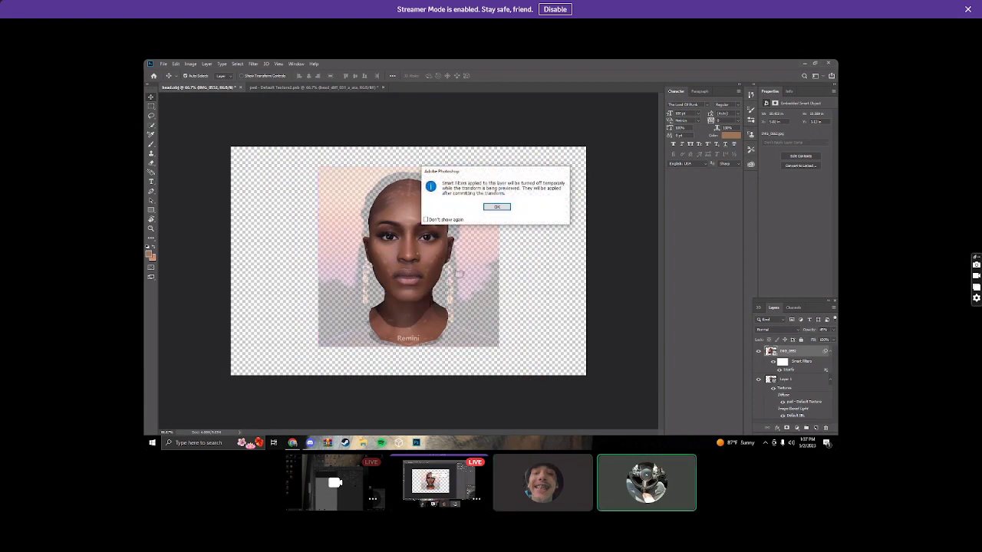
{"action": "left_click", "coordinate": [497, 206]}
{"action": "right_click", "coordinate": [419, 264]}
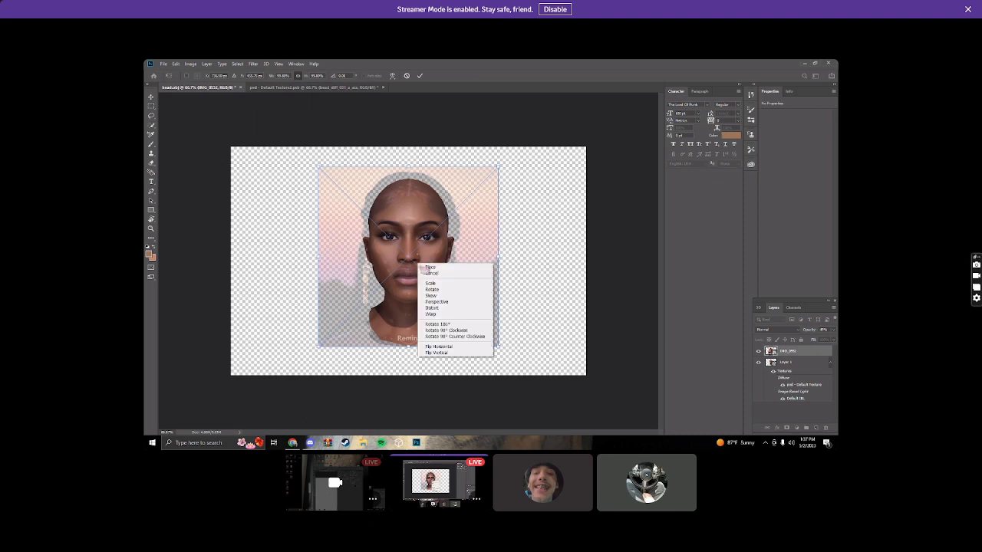
{"action": "left_click", "coordinate": [447, 314]}
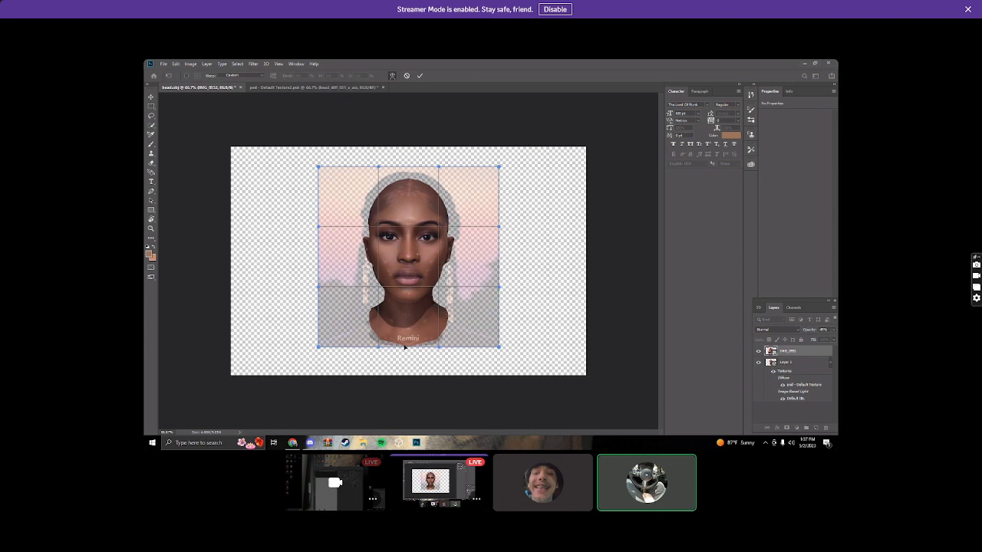
{"action": "left_click_drag", "start_coordinate": [406, 349], "coordinate": [406, 352]}
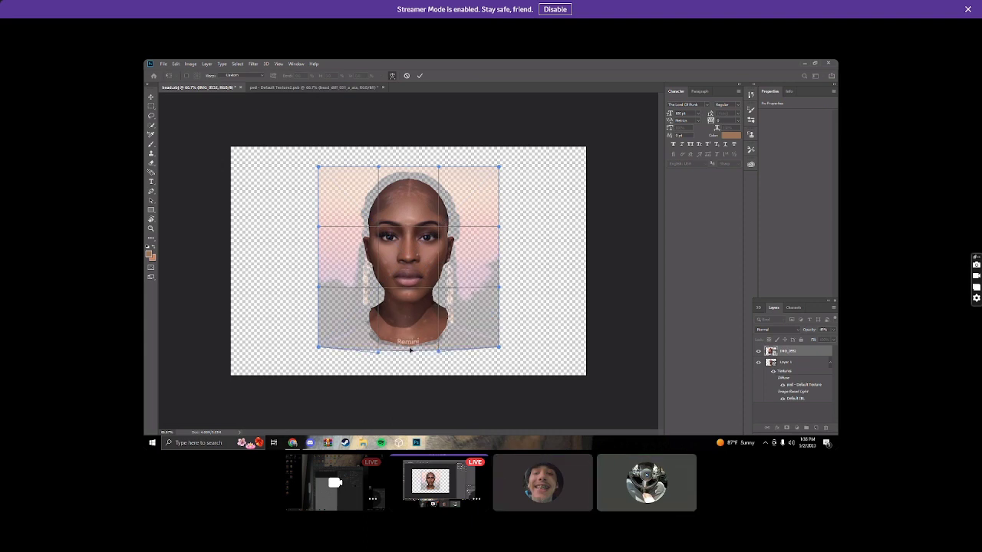
{"action": "left_click_drag", "start_coordinate": [437, 353], "coordinate": [440, 355]}
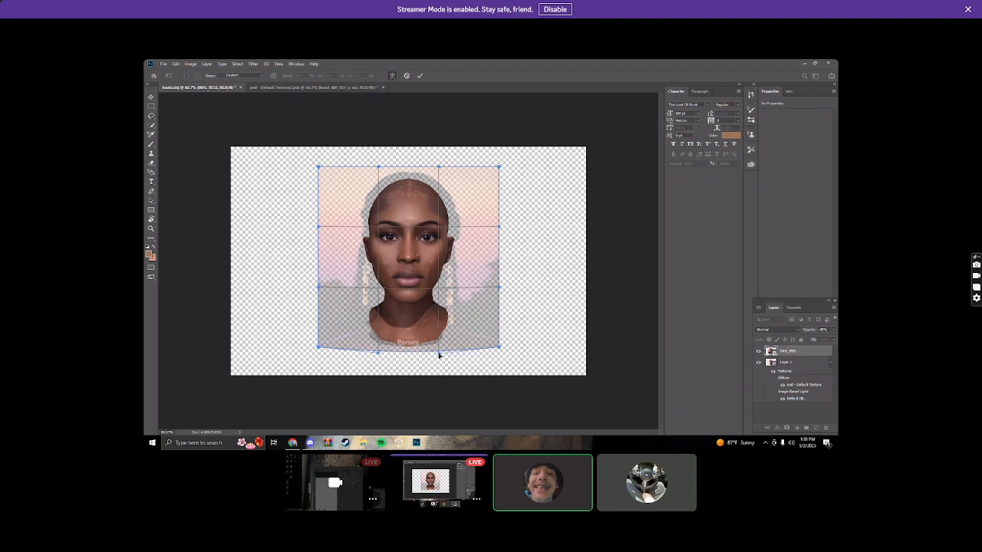
{"action": "key", "text": "Return"}
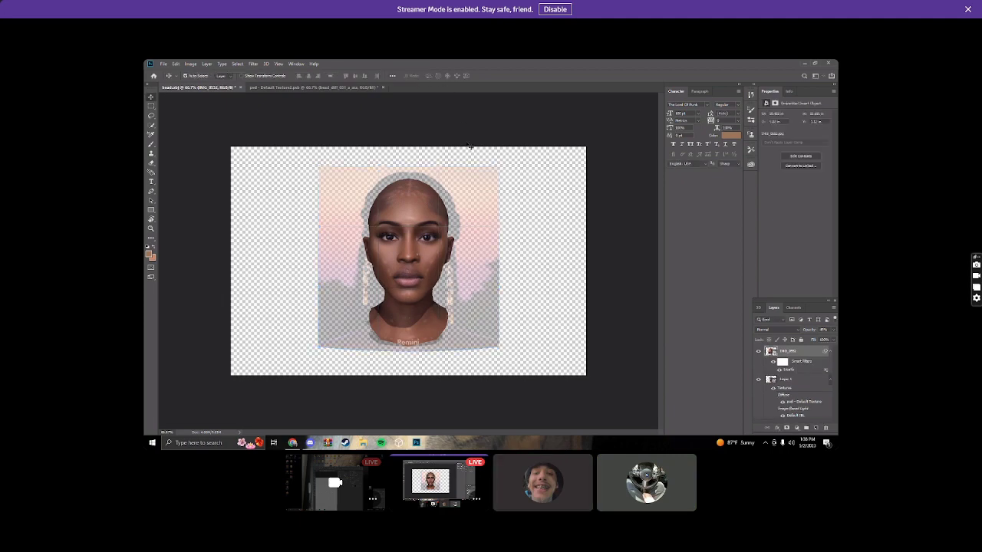
{"action": "key", "text": "ctrl+t"}
{"action": "left_click", "coordinate": [498, 205]}
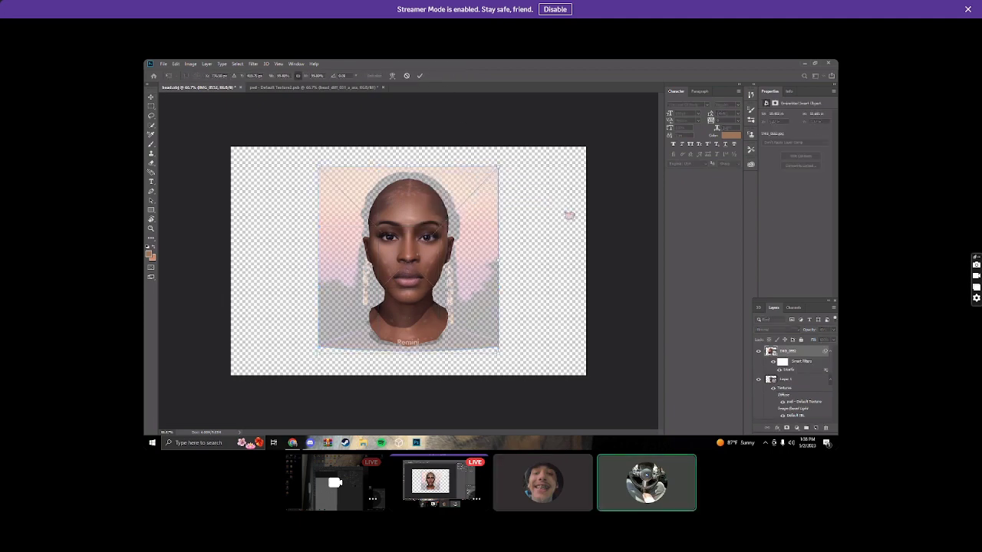
{"action": "left_click", "coordinate": [418, 75]}
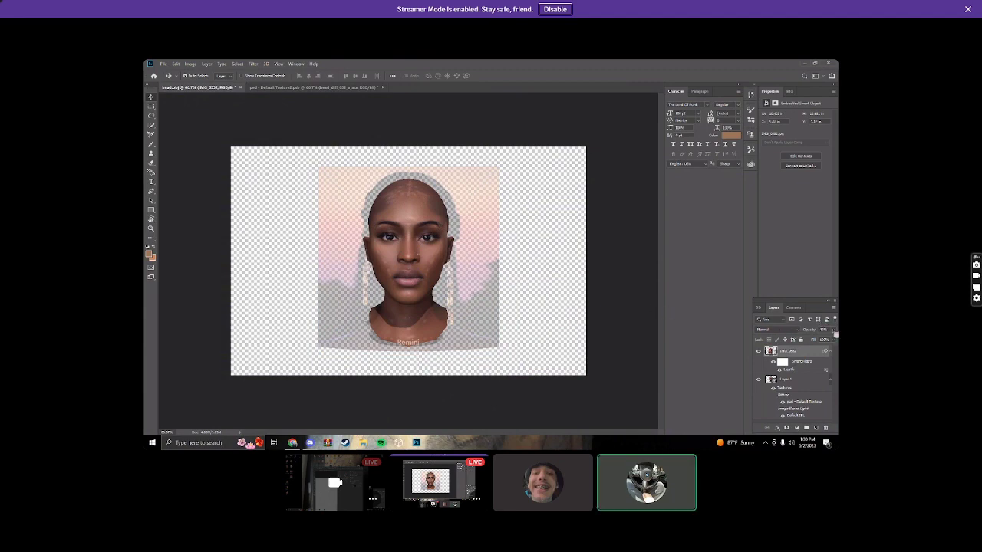
- Set the photo layer's opacity to 100% and try to merge it down onto the 3D head layer
{"action": "left_click", "coordinate": [829, 330]}
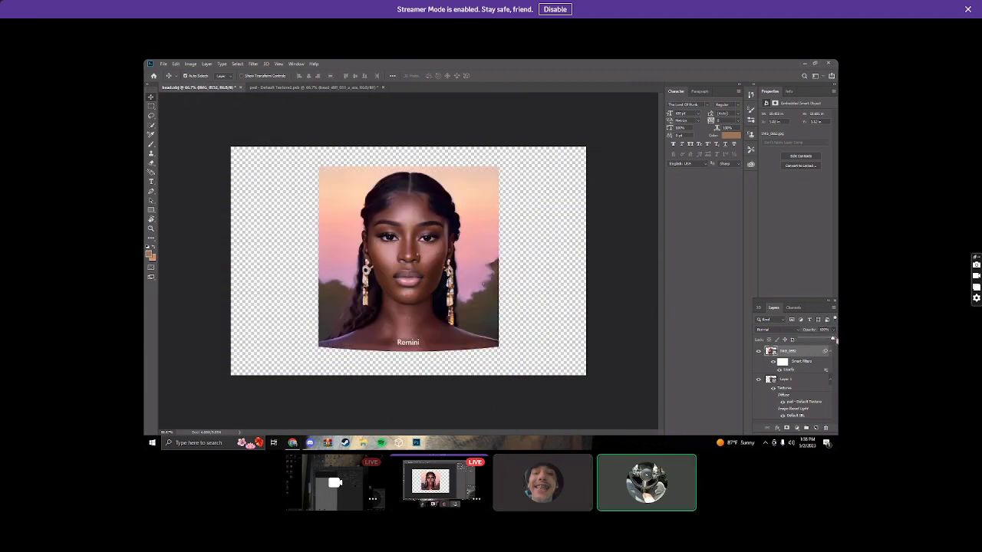
{"action": "right_click", "coordinate": [797, 352]}
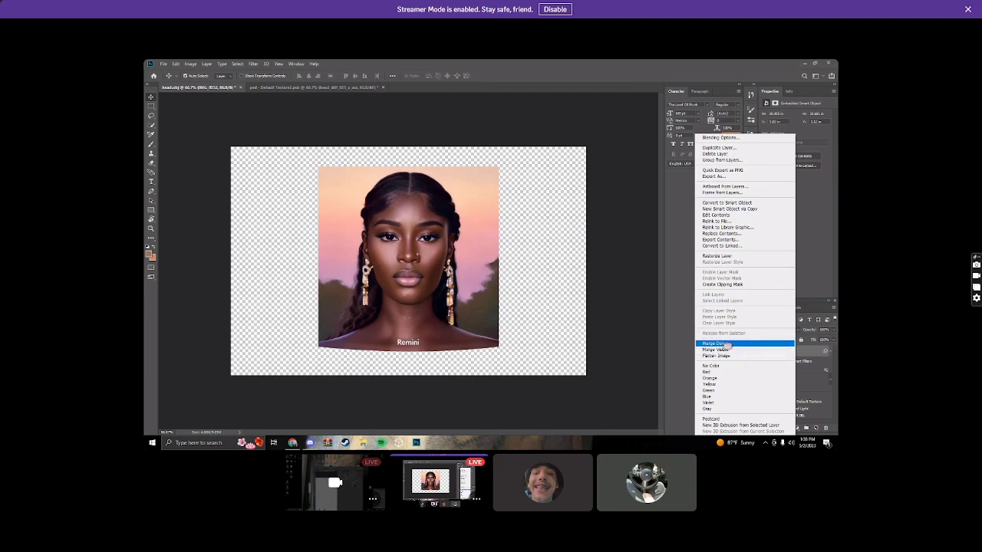
{"action": "left_click", "coordinate": [727, 345]}
- Rasterize the smart object layer in the psd - Default Texture document and return to the head.obj document
{"action": "left_click", "coordinate": [313, 87]}
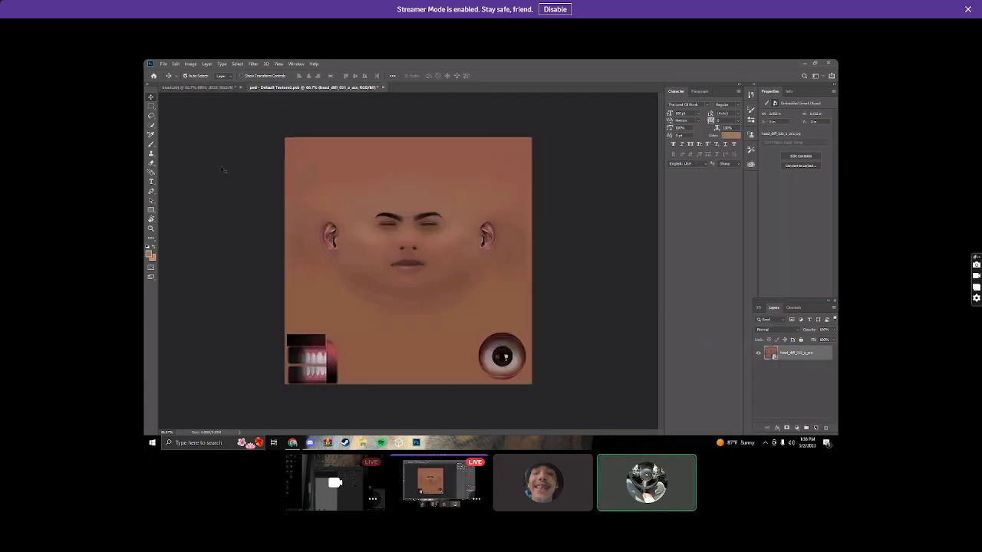
{"action": "key", "text": "b"}
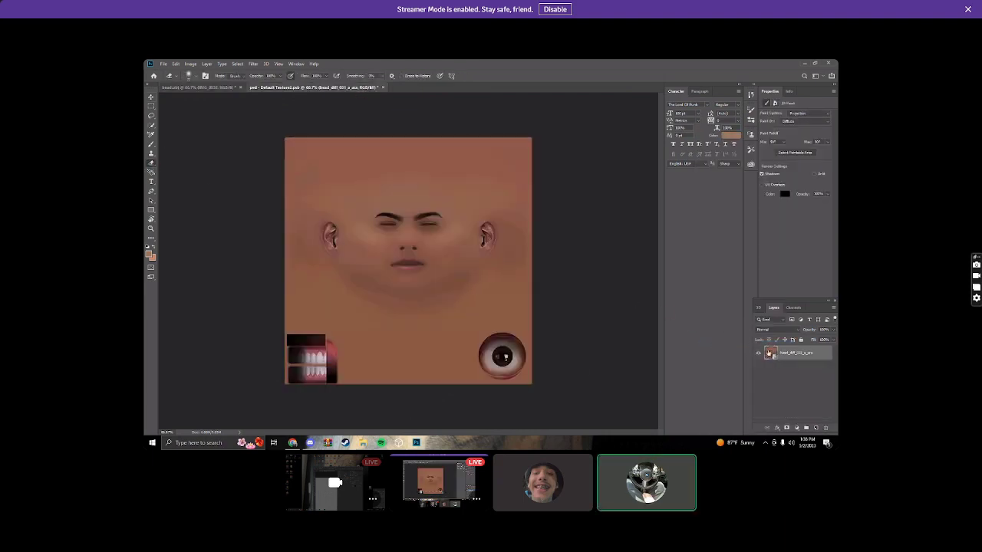
{"action": "left_click", "coordinate": [410, 219]}
{"action": "left_click", "coordinate": [479, 210]}
{"action": "left_click", "coordinate": [221, 86]}
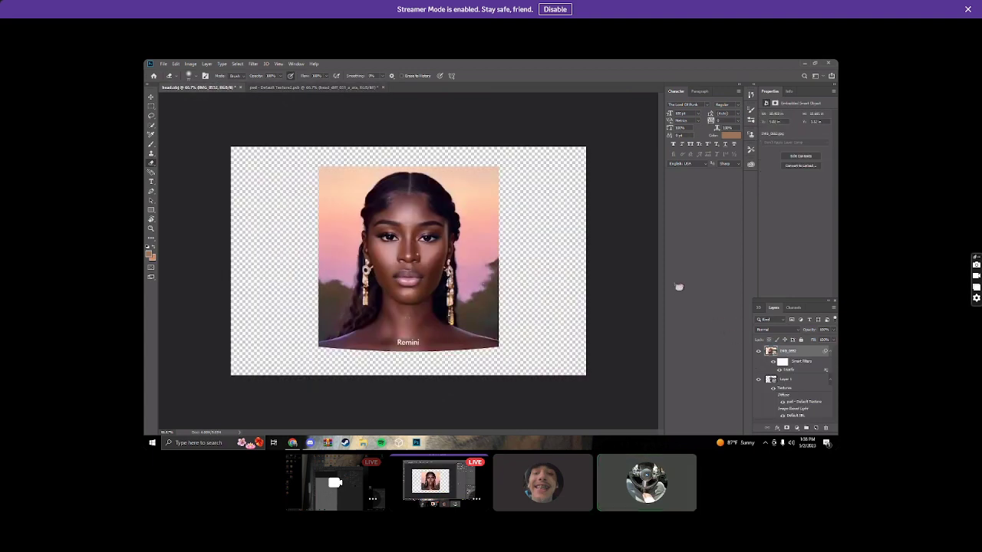
- Merge the photo layer down onto the 3D head layer and check the merged result in the psd - Default Texture document
{"action": "right_click", "coordinate": [813, 357]}
{"action": "left_click", "coordinate": [747, 343]}
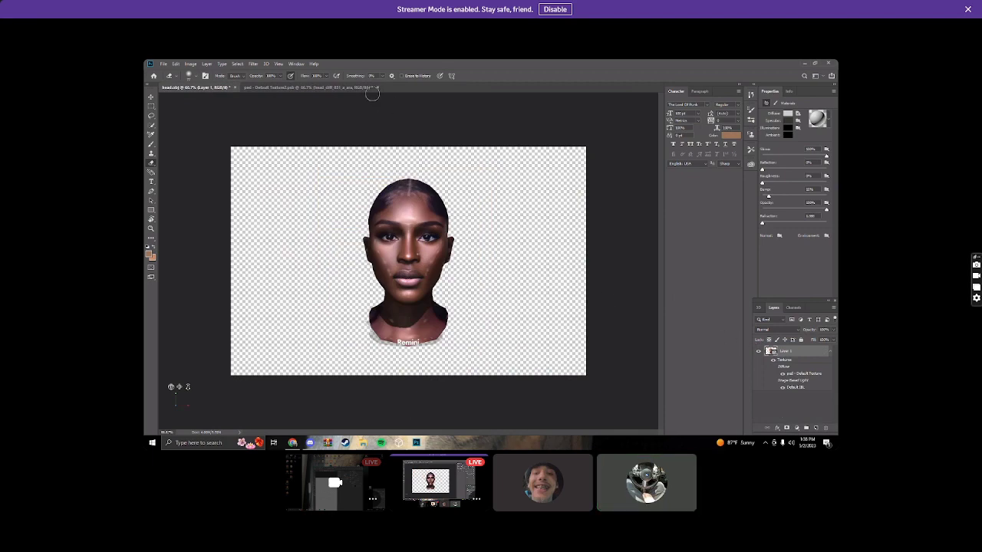
{"action": "left_click", "coordinate": [311, 87]}
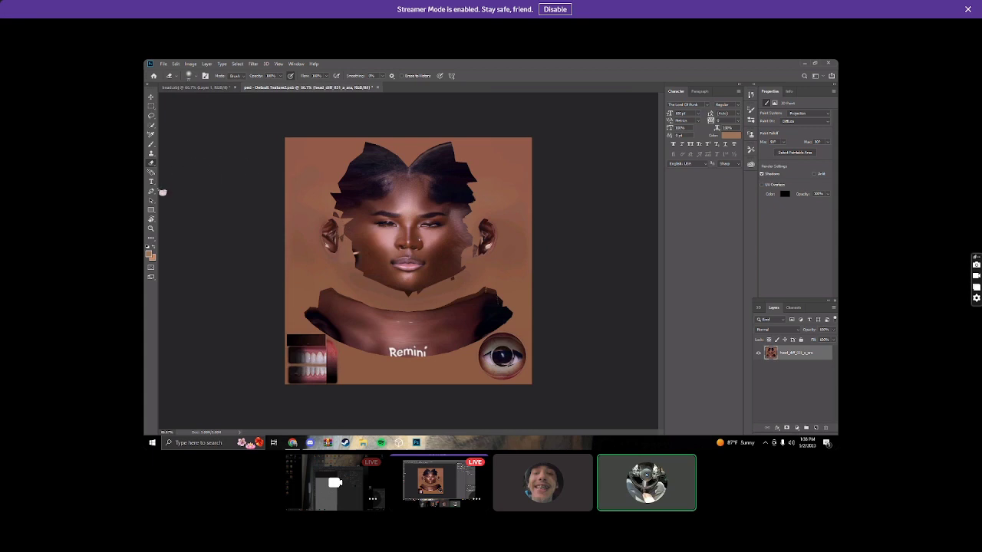
- Switch to the Healing Brush tool for the texture and enlarge its brush
{"action": "left_click", "coordinate": [151, 237]}
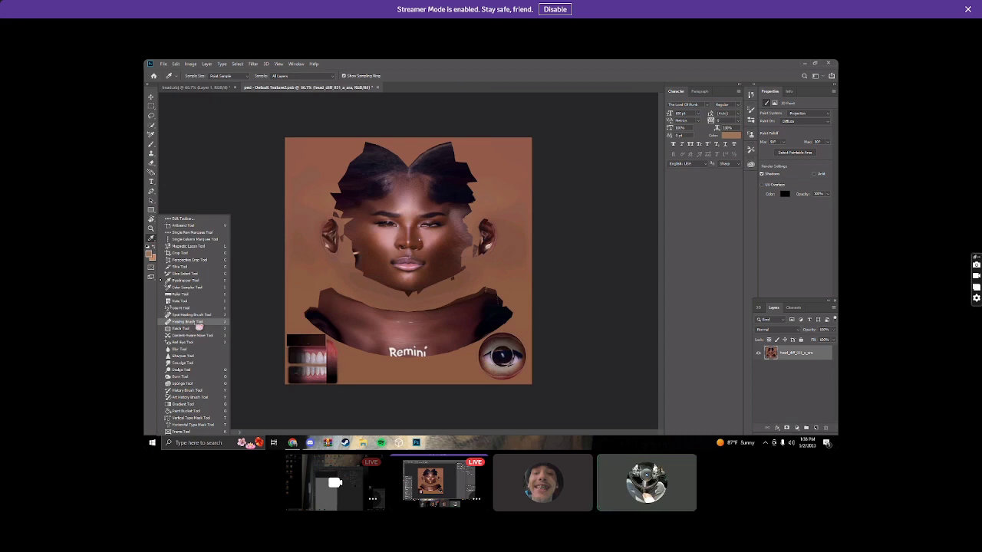
{"action": "left_click", "coordinate": [198, 324]}
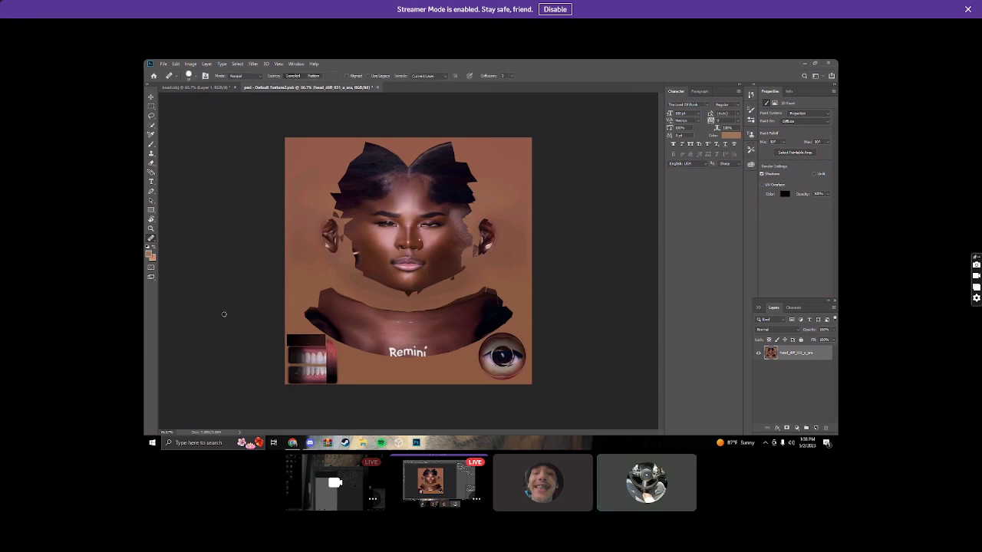
{"action": "left_click", "coordinate": [196, 76]}
{"action": "left_click", "coordinate": [189, 78]}
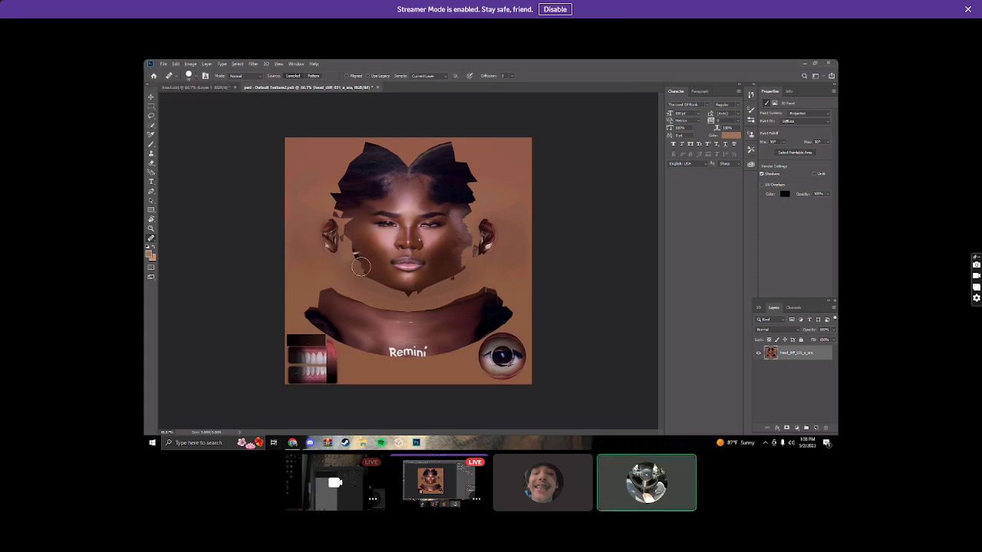
- Undo the photo merge on the skin texture, then reload the psd - Default Texture document without saving its changes
{"action": "key", "text": "ctrl+z"}
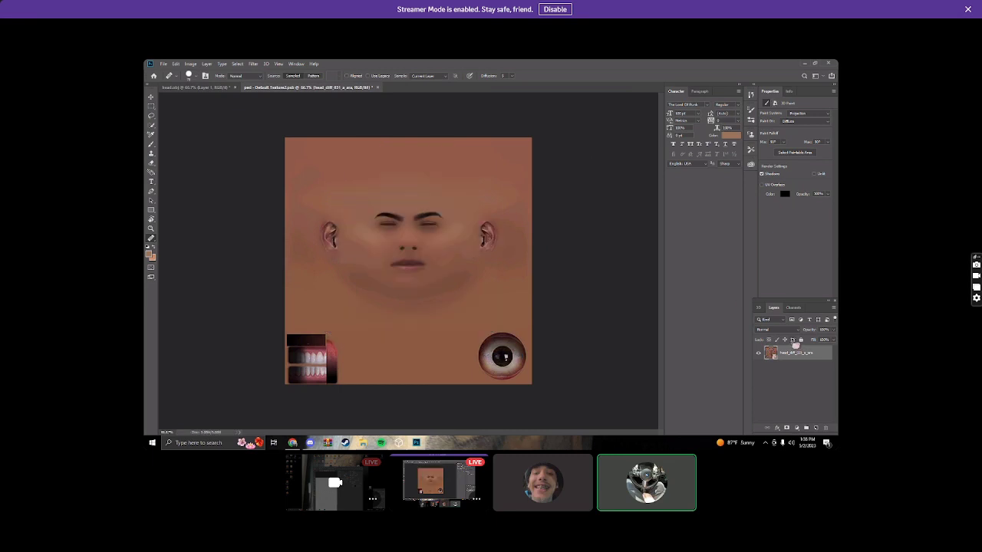
{"action": "left_click", "coordinate": [378, 88]}
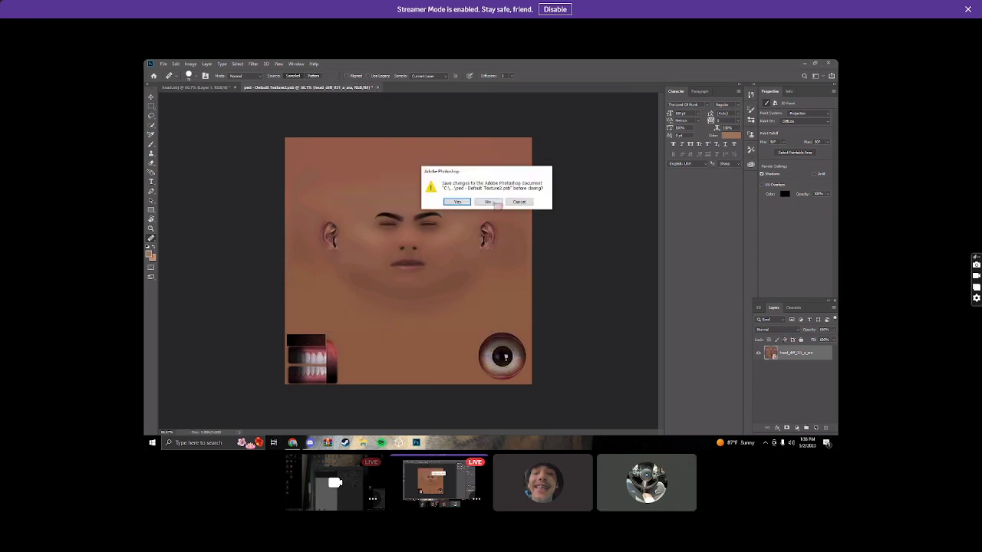
{"action": "key", "text": "n"}
{"action": "double_click", "coordinate": [813, 374]}
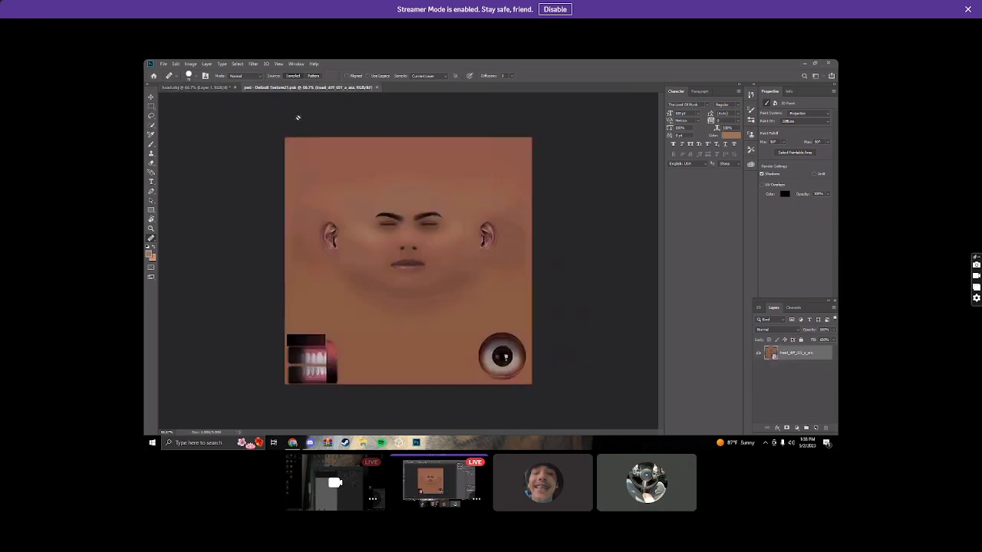
- Place the face photo over the 3D head in the head.obj document and lower the photo layer's opacity
{"action": "left_click", "coordinate": [217, 91]}
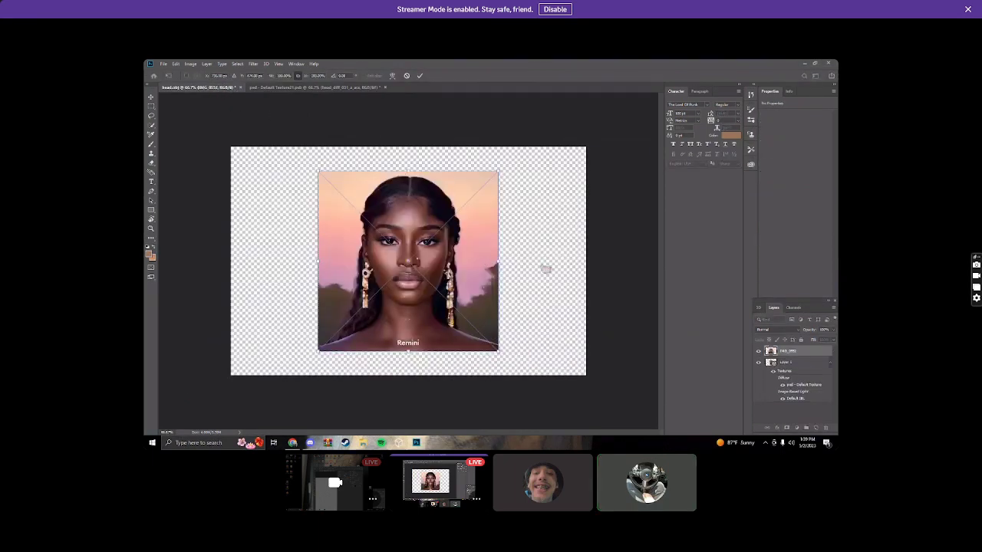
{"action": "left_click", "coordinate": [779, 331]}
{"action": "left_click", "coordinate": [766, 278]}
{"action": "left_click_drag", "start_coordinate": [497, 262], "coordinate": [545, 261]}
{"action": "left_click_drag", "start_coordinate": [521, 265], "coordinate": [430, 247]}
{"action": "left_click", "coordinate": [767, 329]}
{"action": "left_click", "coordinate": [761, 261]}
{"action": "left_click", "coordinate": [833, 329]}
{"action": "left_click", "coordinate": [822, 341]}
- Align the translucent photo's face with the 3D head and commit the transform
{"action": "mouse_move", "coordinate": [491, 261]}
{"action": "left_mouse_down"}
{"action": "mouse_move", "coordinate": [470, 261]}
{"action": "mouse_move", "coordinate": [504, 258]}
{"action": "left_mouse_up"}
{"action": "mouse_move", "coordinate": [490, 259]}
{"action": "left_mouse_down"}
{"action": "mouse_move", "coordinate": [482, 257]}
{"action": "mouse_move", "coordinate": [503, 256]}
{"action": "mouse_move", "coordinate": [485, 263]}
{"action": "left_mouse_up"}
{"action": "key", "text": "Return"}
{"action": "key", "text": "ctrl+t"}
{"action": "key", "text": "Return"}
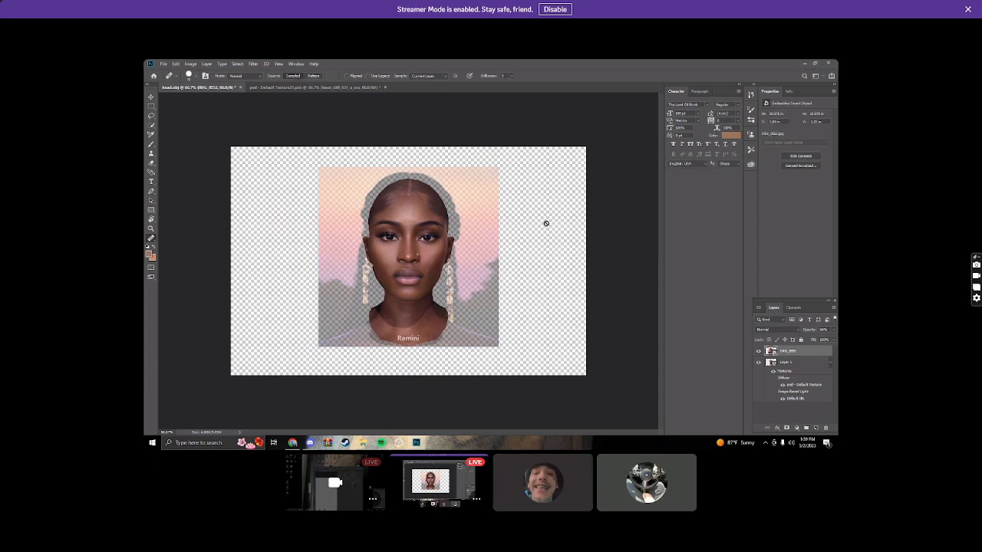
- Try to merge the photo layer down onto the 3D head, and rasterize the smart object layer in the texture document
{"action": "right_click", "coordinate": [798, 351]}
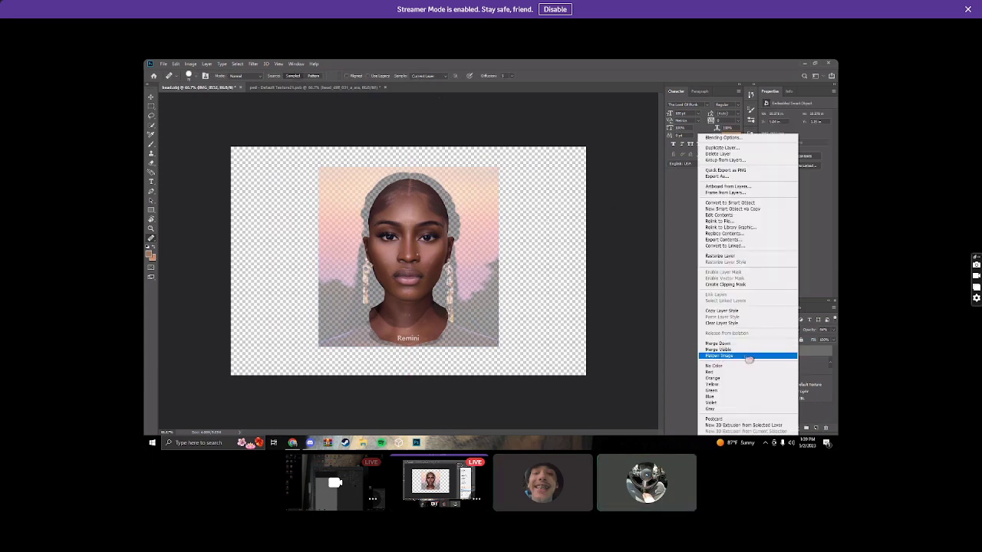
{"action": "left_click", "coordinate": [743, 345]}
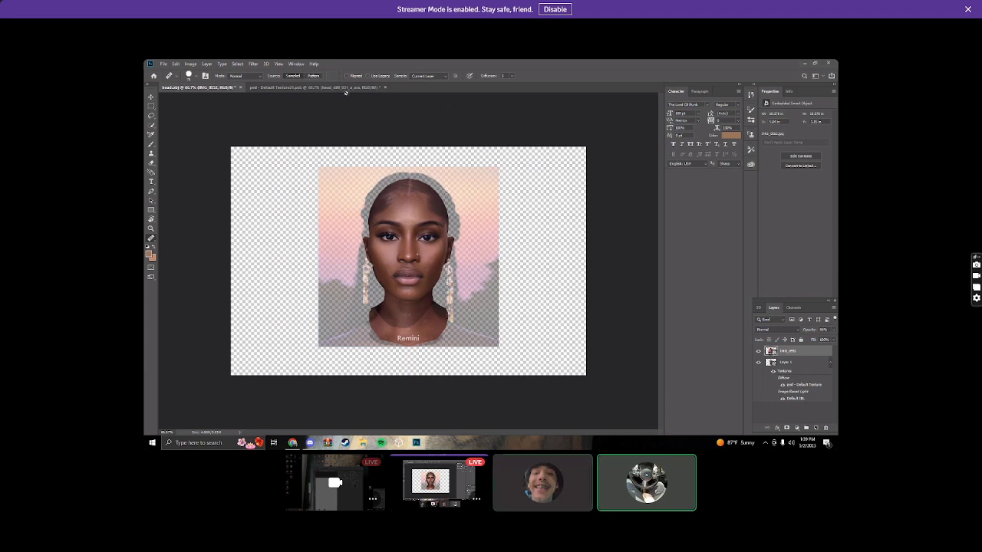
{"action": "left_click", "coordinate": [345, 87]}
{"action": "left_click", "coordinate": [363, 190]}
{"action": "left_click", "coordinate": [481, 201]}
{"action": "left_click", "coordinate": [153, 164]}
{"action": "left_click", "coordinate": [362, 187]}
{"action": "key", "text": "Return"}
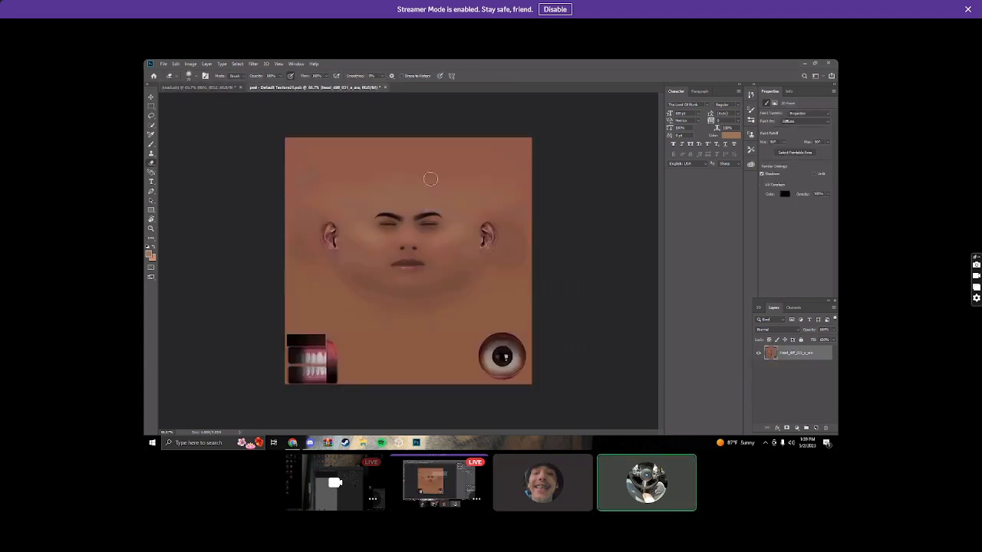
- Reopen the head's diffuse texture document after discarding its changes, and rasterize its smart object layer before returning to head.obj
{"action": "left_click", "coordinate": [389, 90]}
{"action": "left_click", "coordinate": [489, 202]}
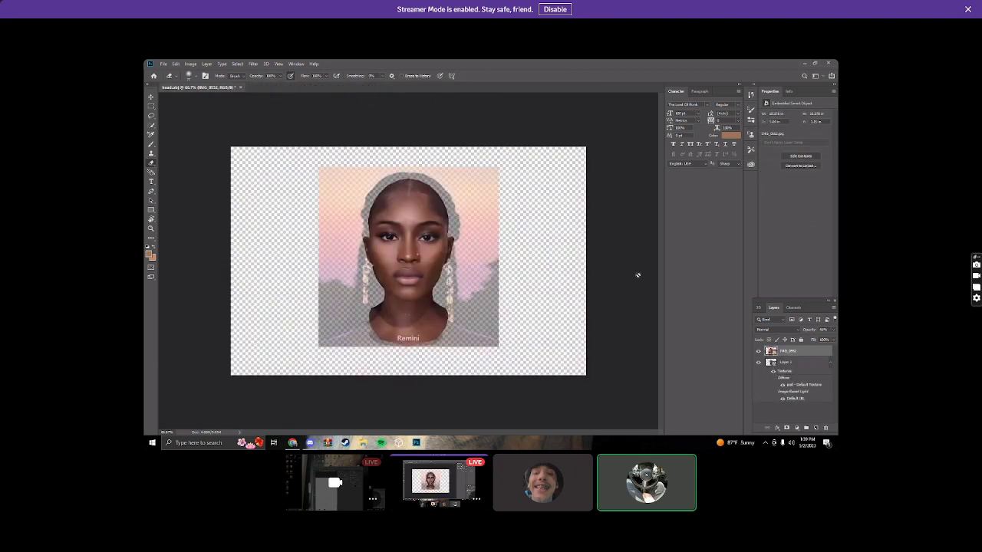
{"action": "double_click", "coordinate": [801, 384]}
{"action": "left_click", "coordinate": [480, 208]}
{"action": "left_click", "coordinate": [481, 207]}
{"action": "left_click", "coordinate": [219, 87]}
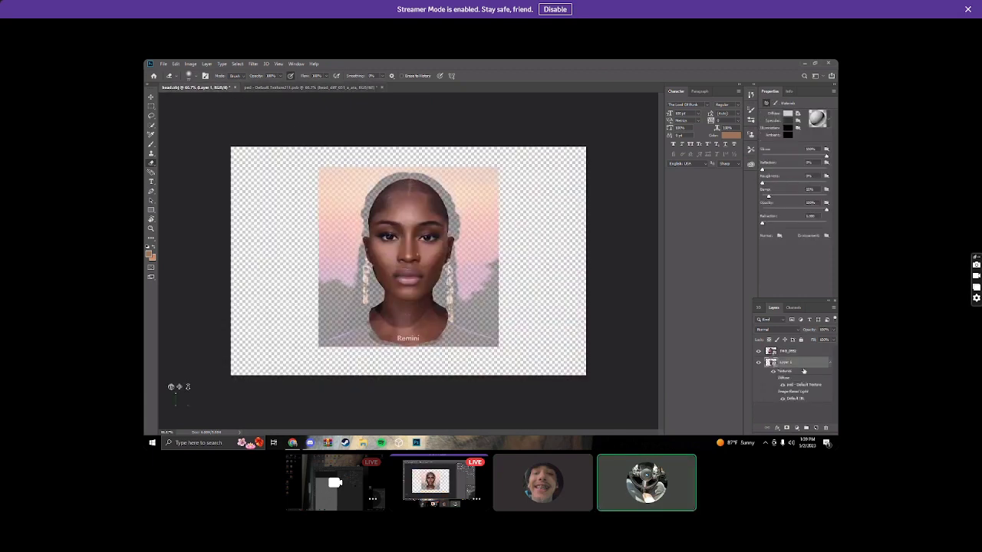